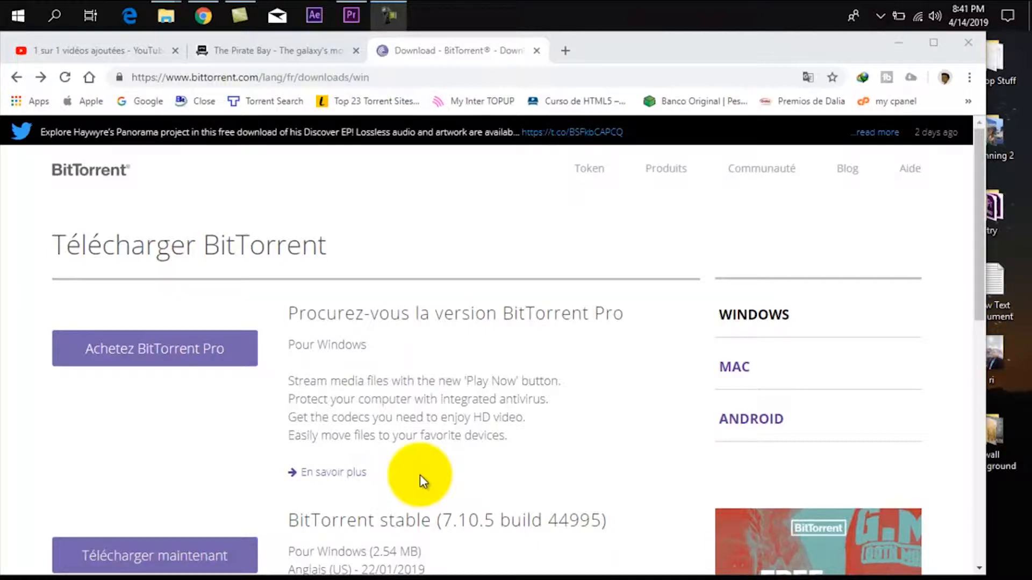
Step: Go back to the Google results for "bittorrent download" in Chrome and open the BitTorrent download page
{"action": "left_click", "coordinate": [934, 43]}
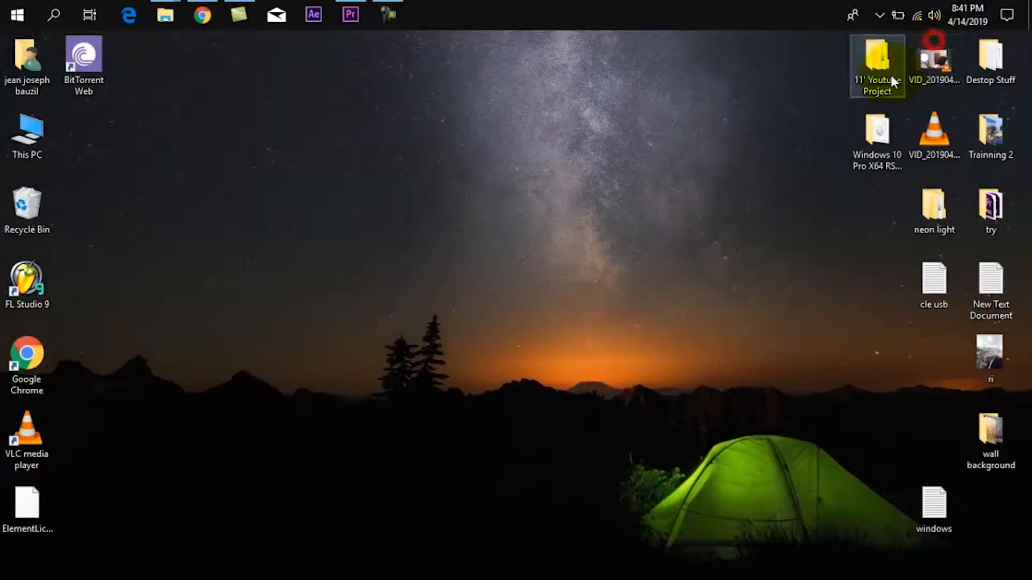
{"action": "left_click", "coordinate": [201, 16]}
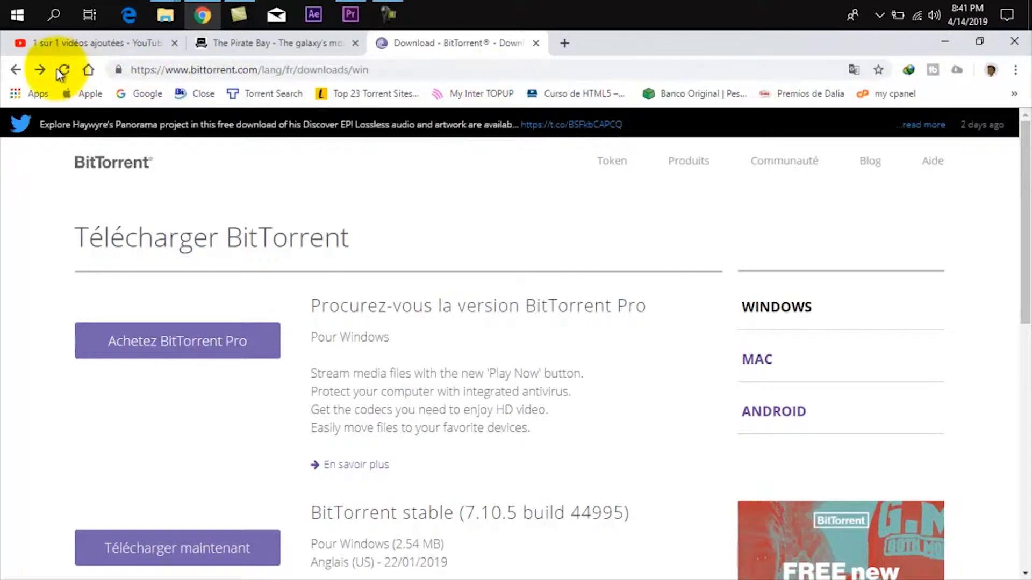
{"action": "left_click", "coordinate": [17, 70]}
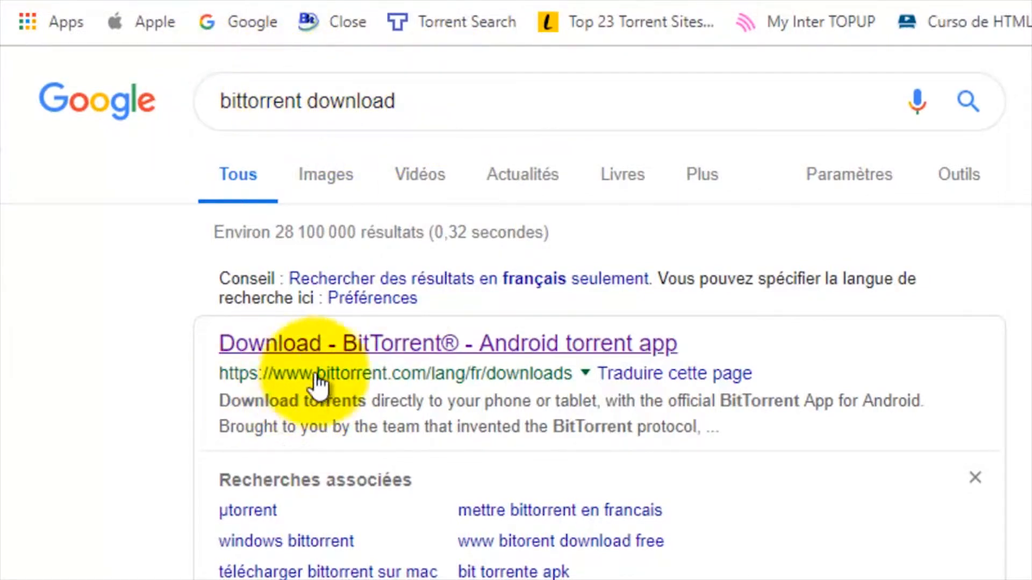
{"action": "left_click", "coordinate": [328, 348]}
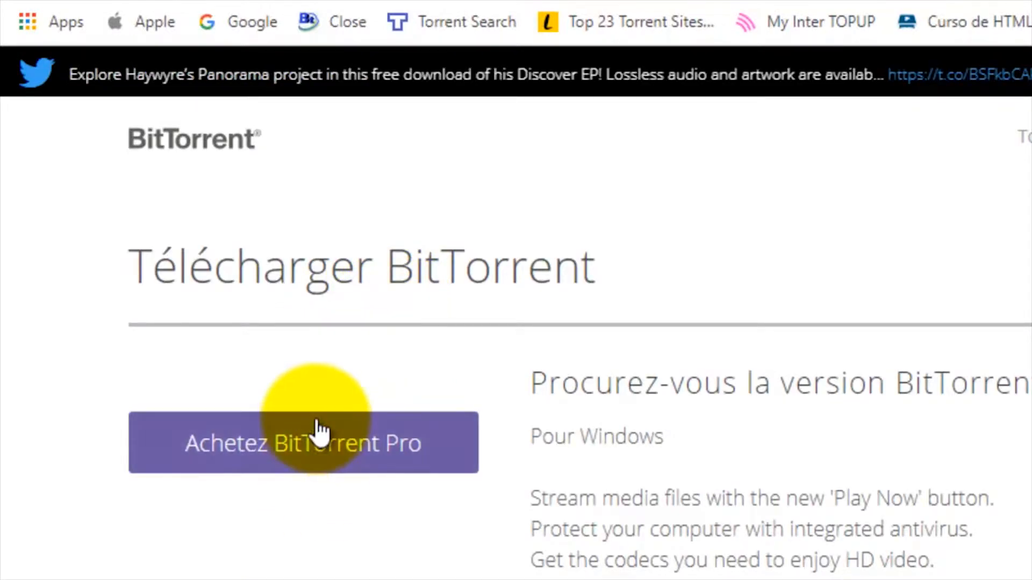
Step: Download BitTorrent stable 7.10.5 build 44995 for Windows as BitTorrent.exe in the Programs category
{"action": "scroll", "coordinate": [356, 478], "scroll_direction": "down", "scroll_amount": 5}
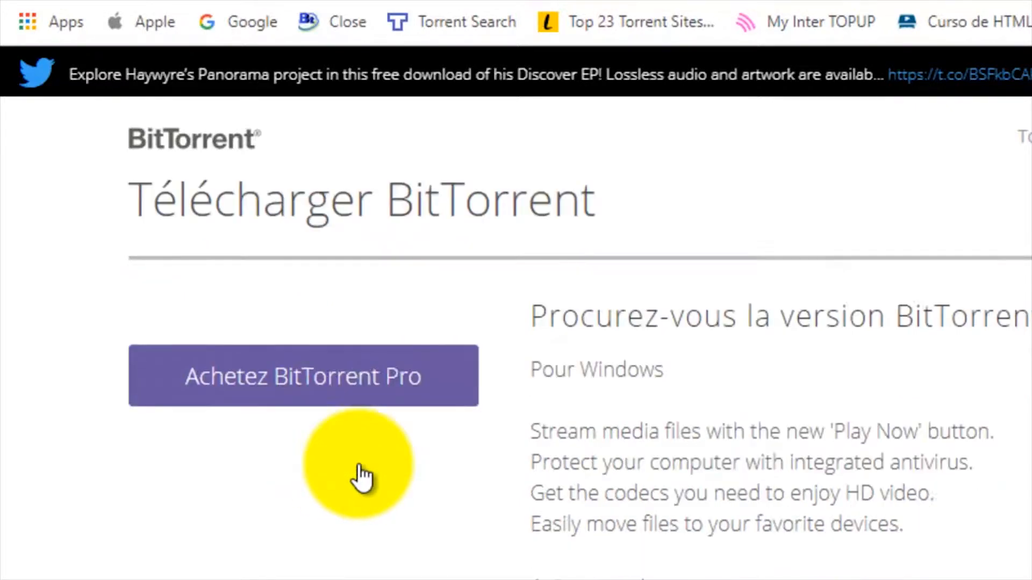
{"action": "scroll", "coordinate": [359, 462], "scroll_direction": "down", "scroll_amount": 12}
{"action": "scroll", "coordinate": [359, 430], "scroll_direction": "up", "scroll_amount": 14}
{"action": "scroll", "coordinate": [359, 427], "scroll_direction": "up", "scroll_amount": 3}
{"action": "scroll", "coordinate": [359, 428], "scroll_direction": "down", "scroll_amount": 5}
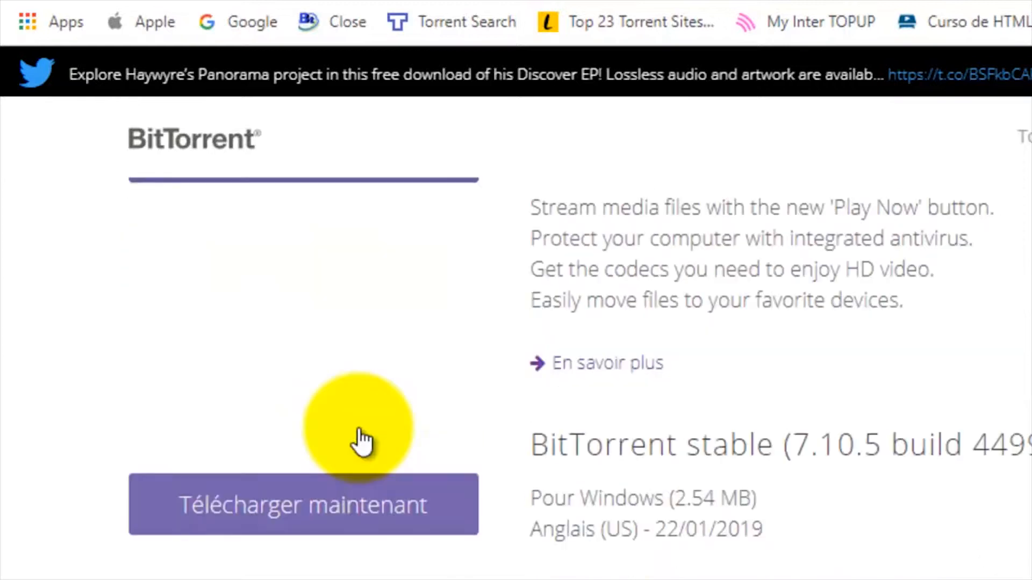
{"action": "scroll", "coordinate": [359, 429], "scroll_direction": "up", "scroll_amount": 3}
{"action": "scroll", "coordinate": [353, 427], "scroll_direction": "down", "scroll_amount": 2}
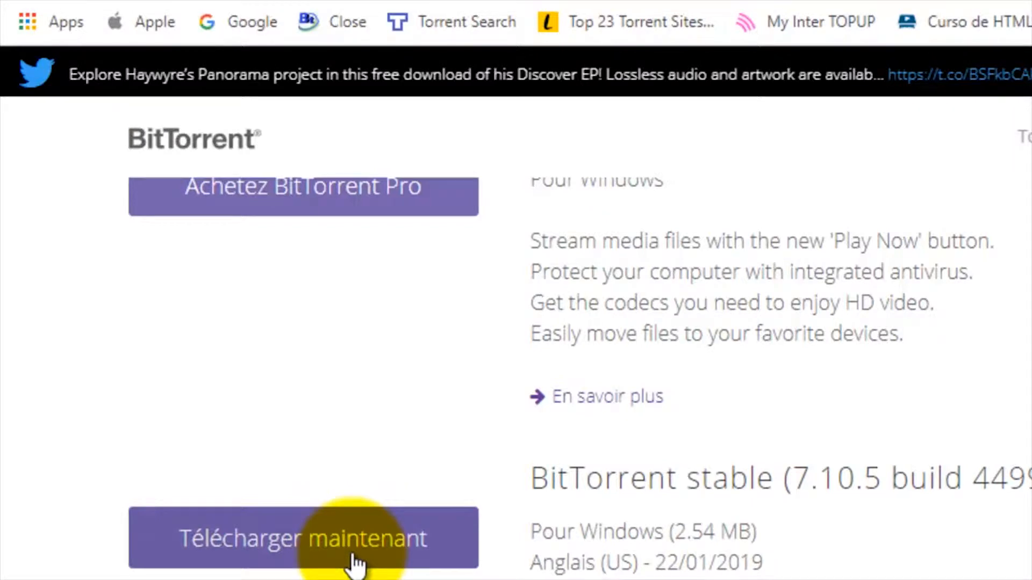
{"action": "scroll", "coordinate": [354, 565], "scroll_direction": "down", "scroll_amount": 4}
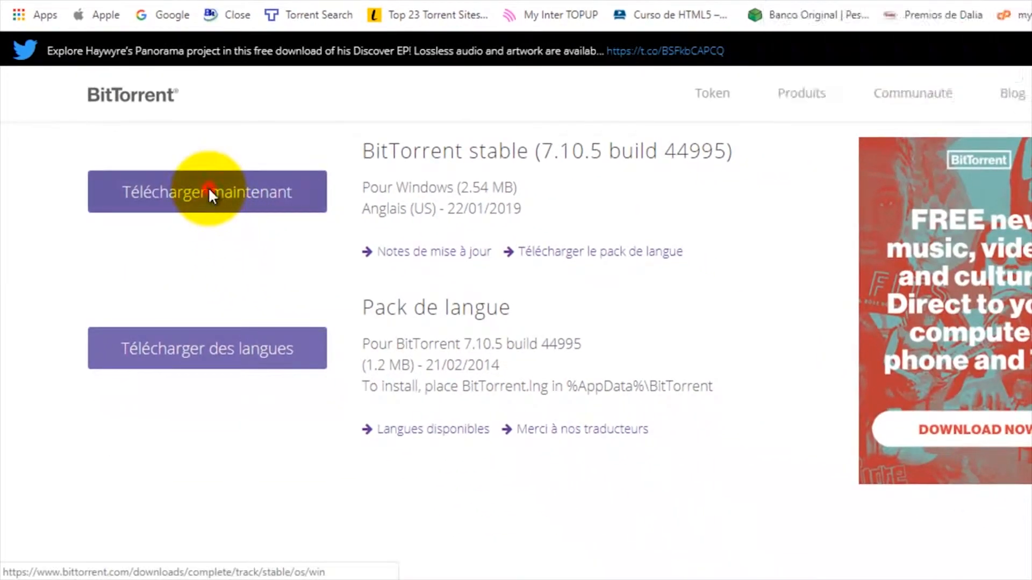
{"action": "left_click", "coordinate": [278, 264]}
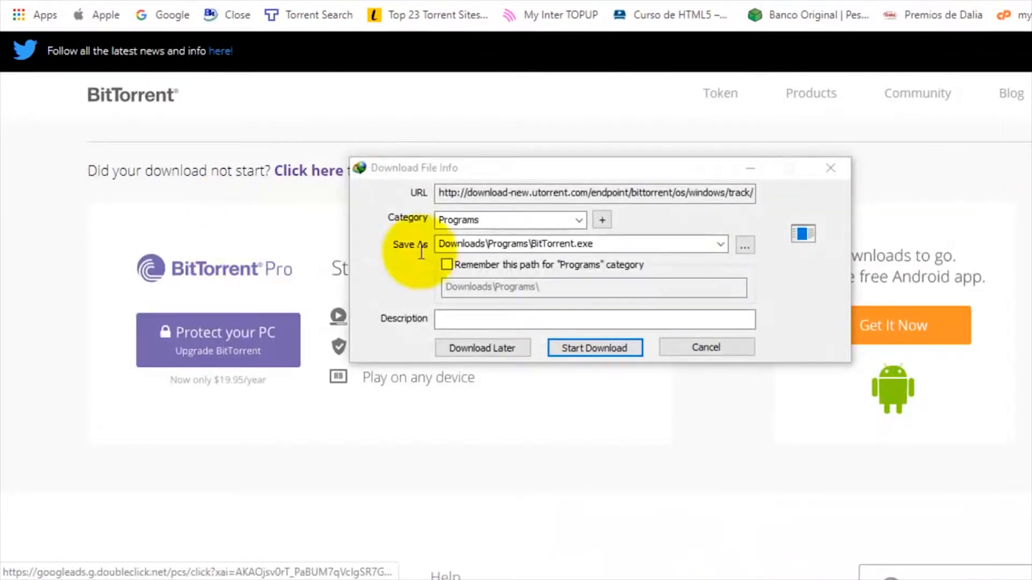
{"action": "left_click", "coordinate": [565, 346]}
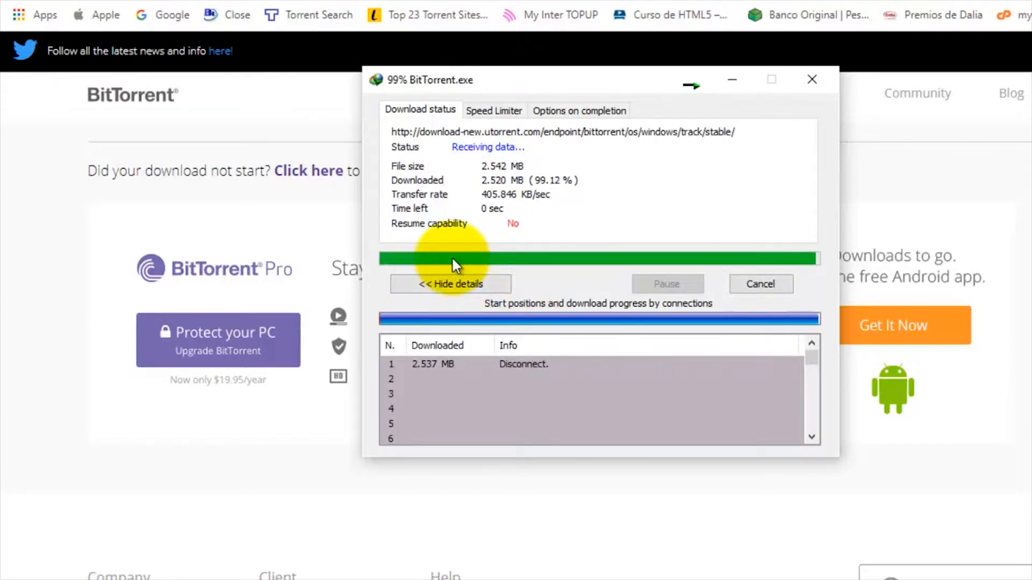
Step: Launch the downloaded BitTorrent installer and proceed past the scam warning, agreeing to the license agreement and privacy policy
{"action": "left_click", "coordinate": [453, 325]}
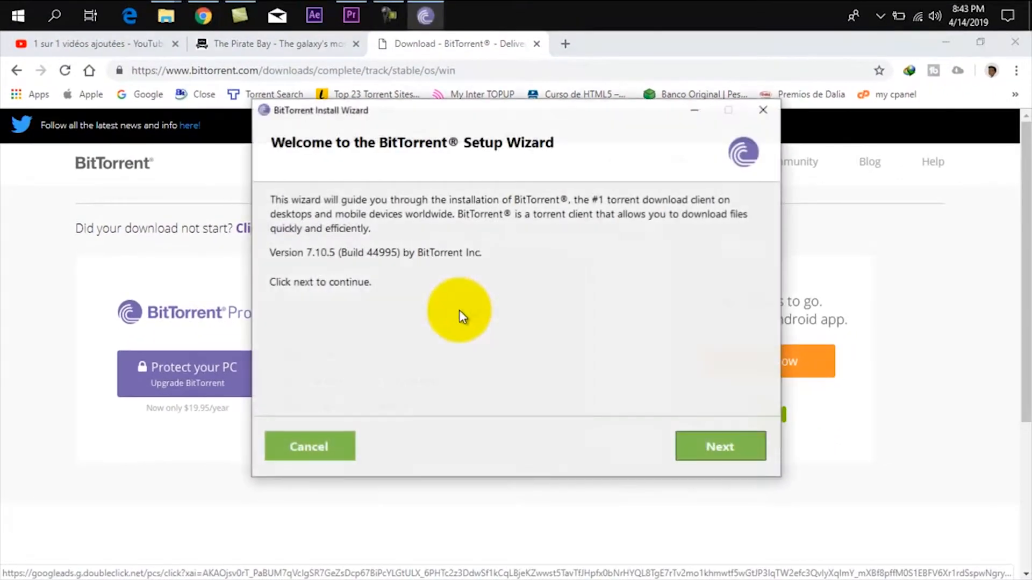
{"action": "left_click", "coordinate": [701, 448]}
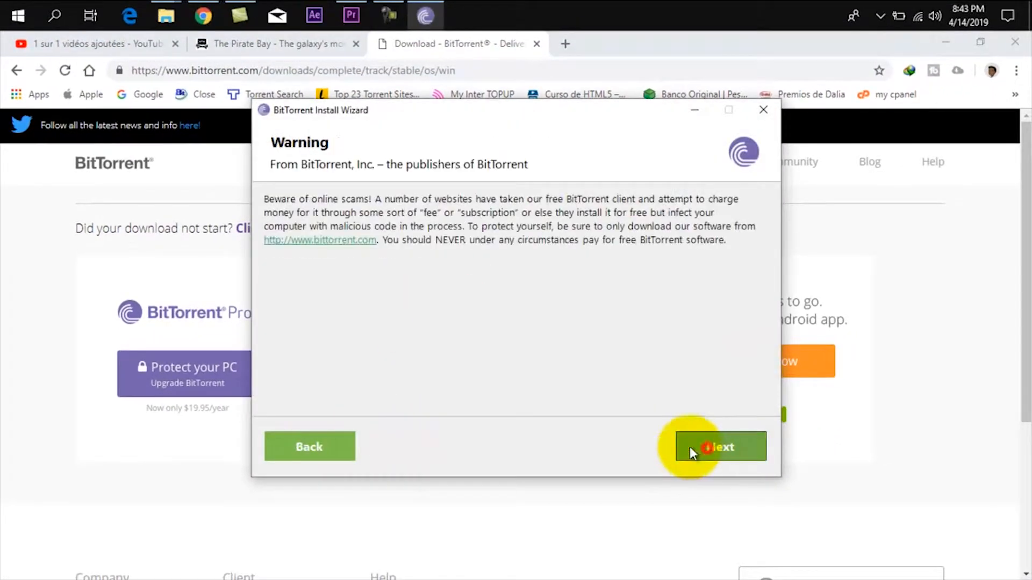
{"action": "left_click", "coordinate": [722, 454]}
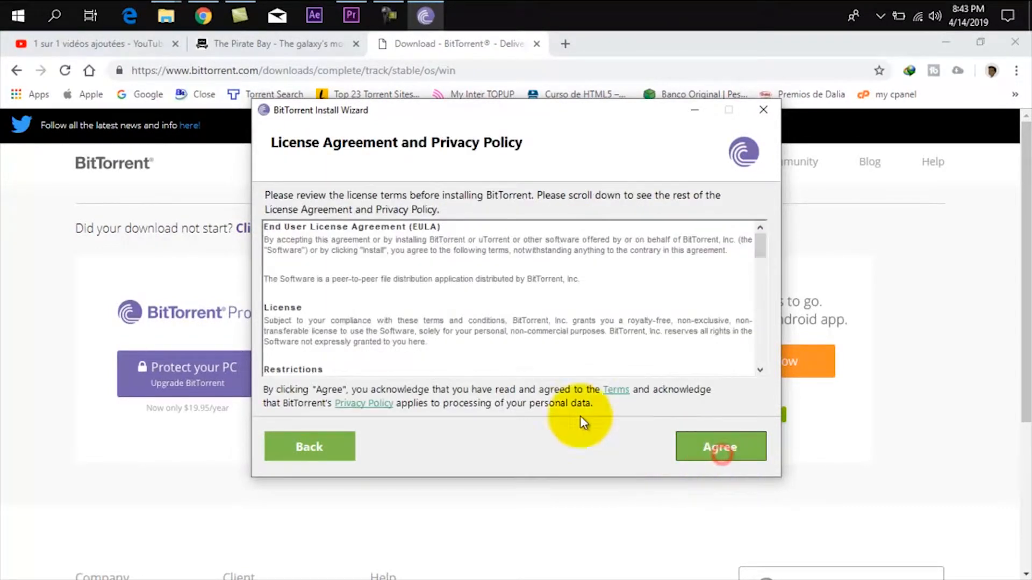
{"action": "left_click", "coordinate": [702, 447]}
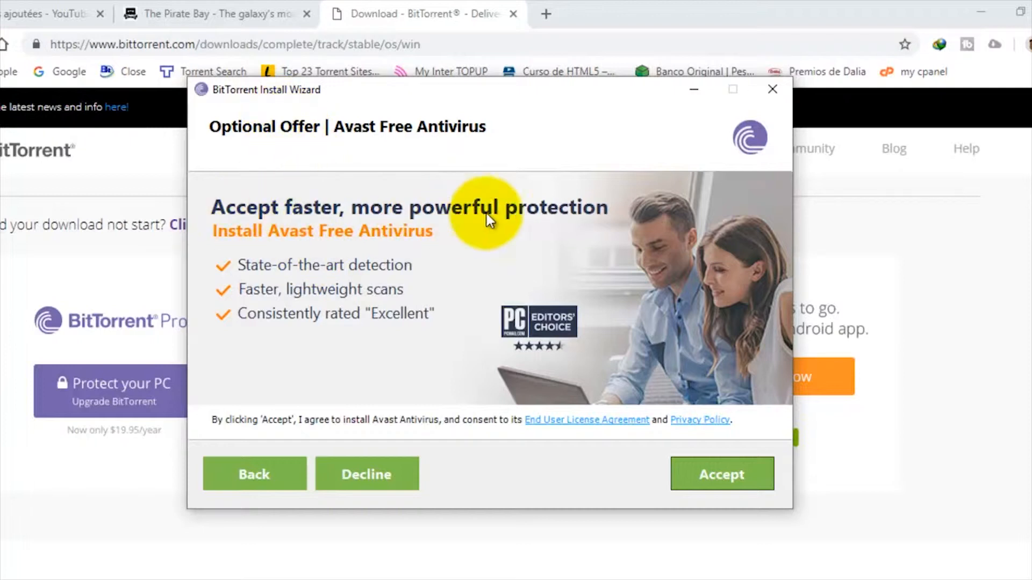
Step: Decline the Avast Free Antivirus and Opera browser offers and install BitTorrent with the default install options
{"action": "left_click", "coordinate": [363, 475]}
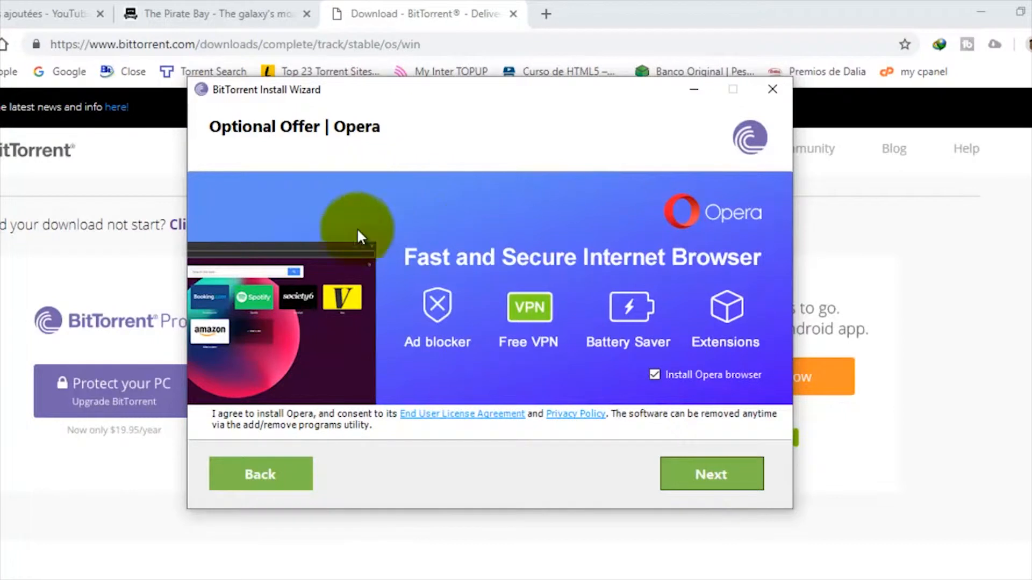
{"action": "left_click", "coordinate": [654, 374]}
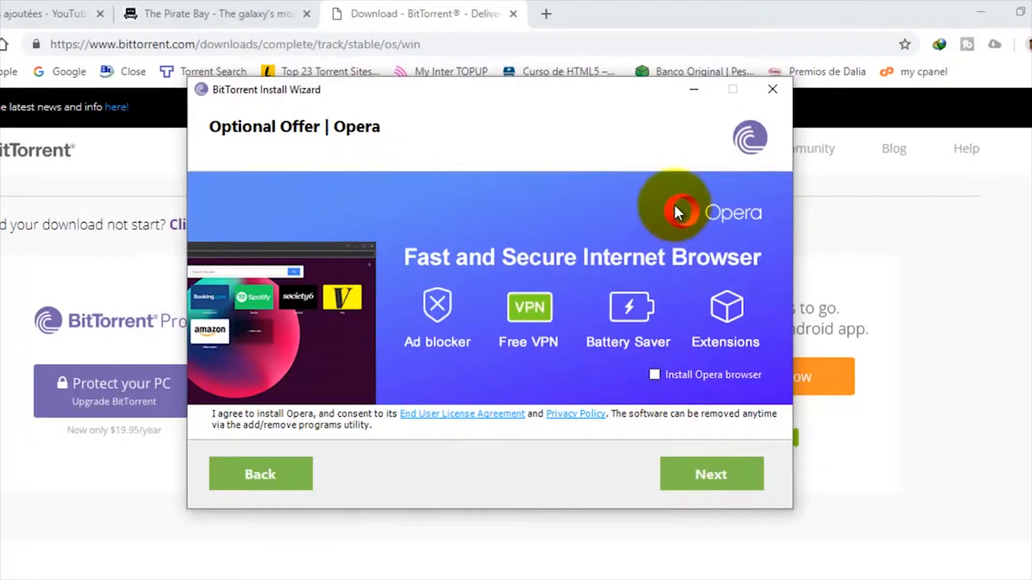
{"action": "left_click", "coordinate": [711, 474]}
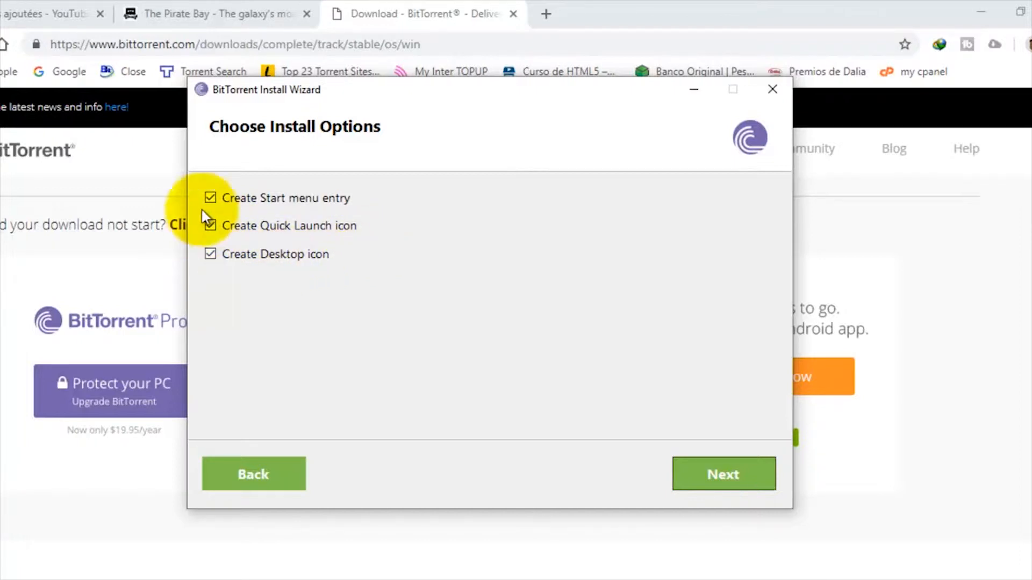
{"action": "left_click", "coordinate": [728, 472]}
{"action": "left_click", "coordinate": [700, 469]}
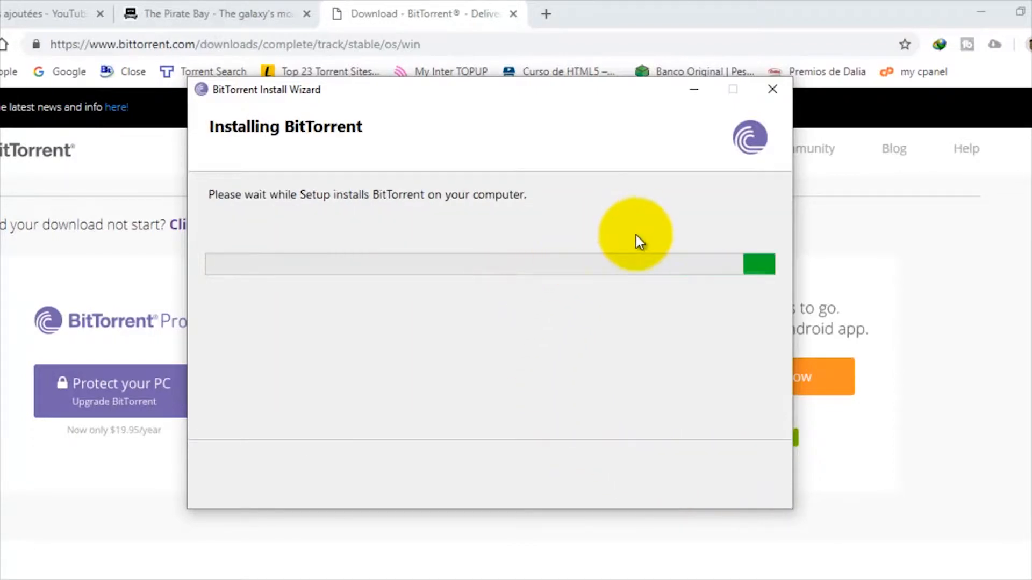
Step: Close the BitTorrent download page and finish the setup wizard without launching BitTorrent
{"action": "left_click", "coordinate": [684, 13]}
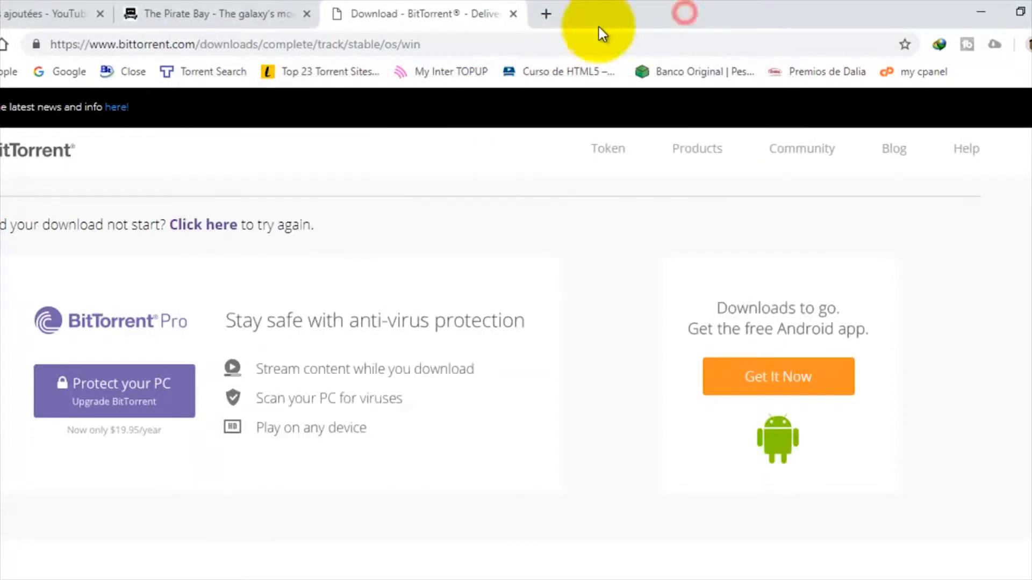
{"action": "left_click", "coordinate": [513, 14]}
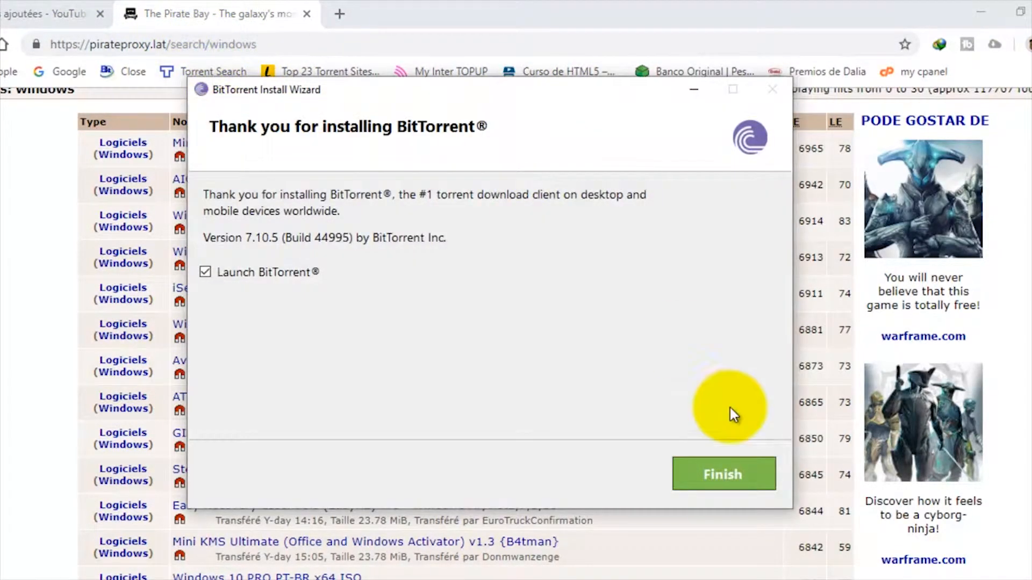
{"action": "left_click", "coordinate": [204, 273]}
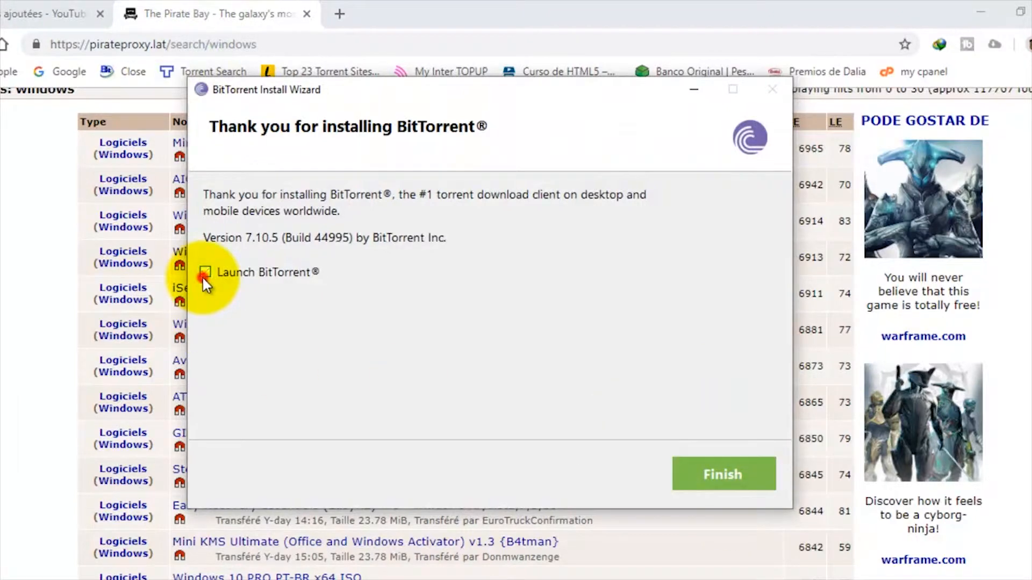
{"action": "left_click", "coordinate": [690, 469]}
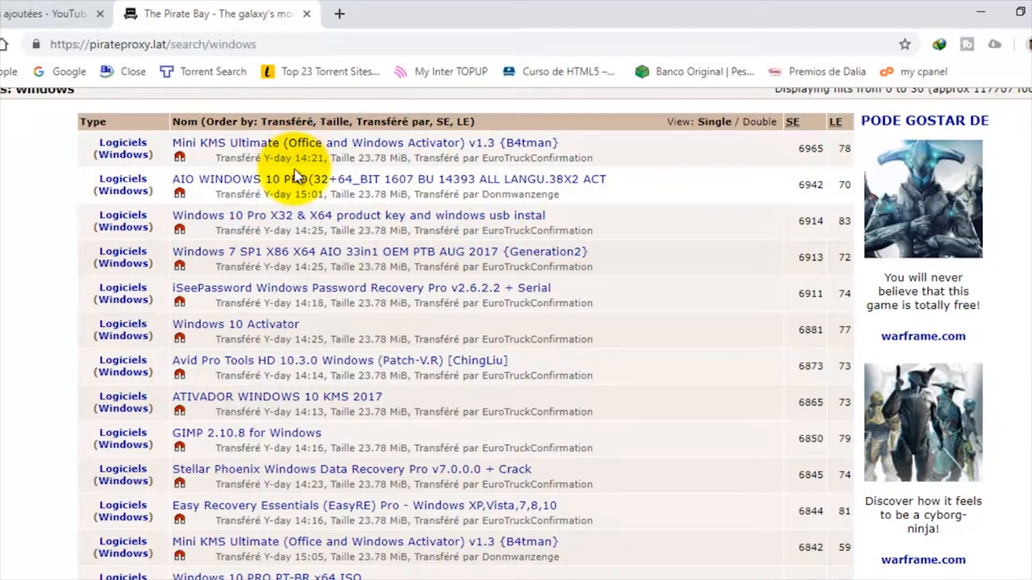
Step: Look through The Pirate Bay search results for "windows" and return to the desktop
{"action": "scroll", "coordinate": [283, 230], "scroll_direction": "down", "scroll_amount": 2}
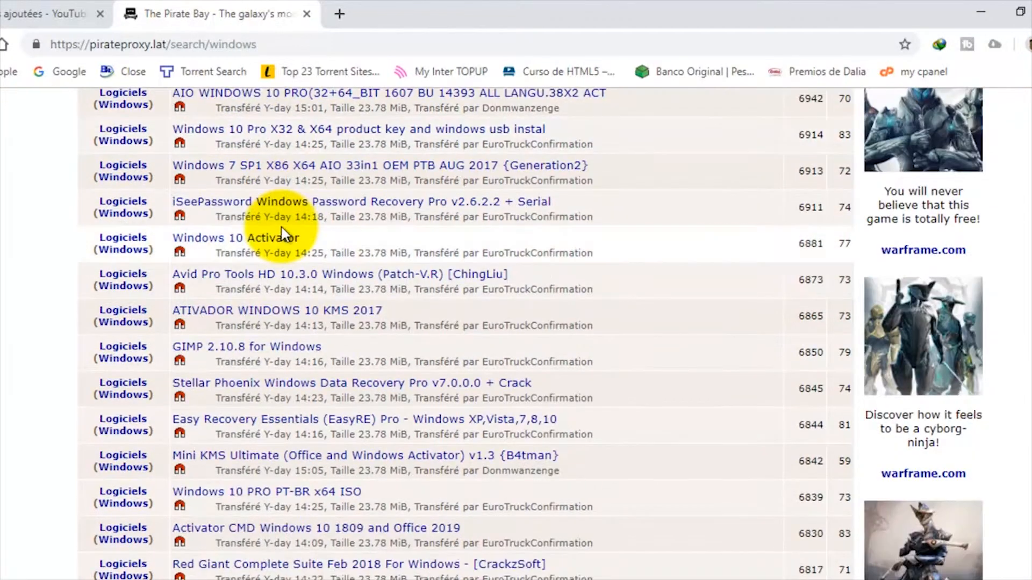
{"action": "scroll", "coordinate": [281, 231], "scroll_direction": "up", "scroll_amount": 4}
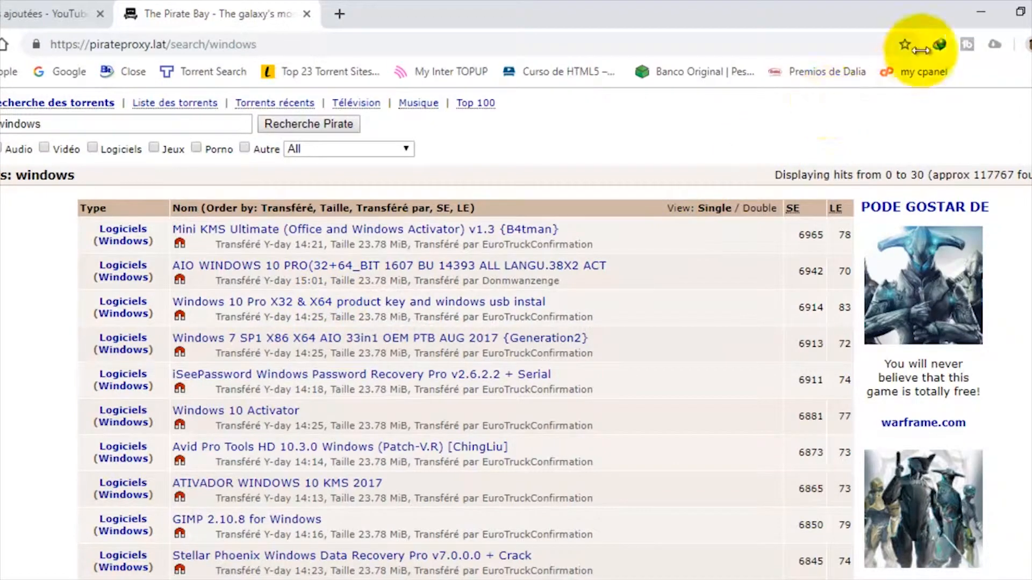
{"action": "left_click", "coordinate": [973, 16]}
{"action": "right_click", "coordinate": [377, 89]}
{"action": "left_click", "coordinate": [431, 167]}
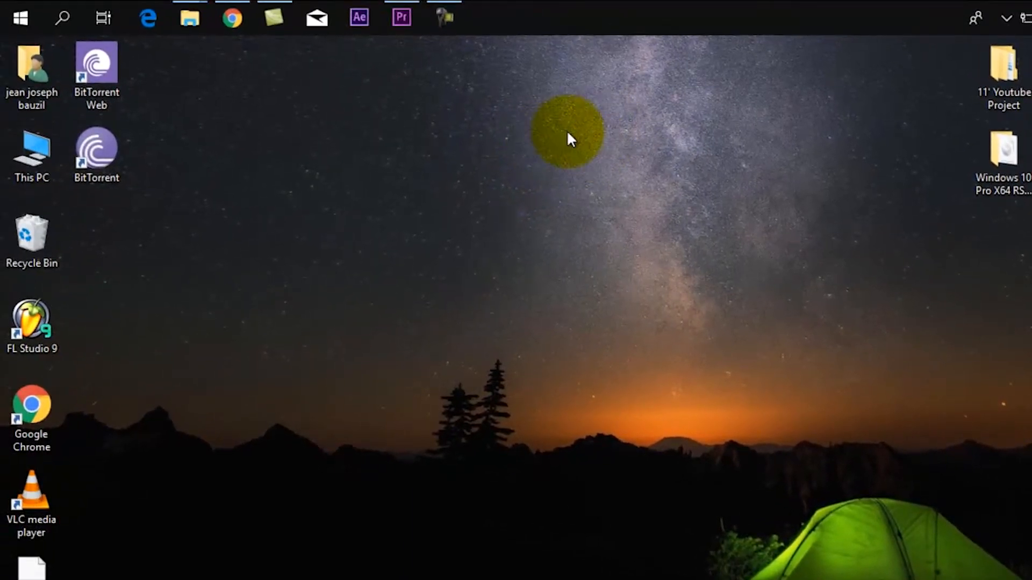
Step: View the system properties of This PC from the desktop
{"action": "right_click", "coordinate": [20, 146]}
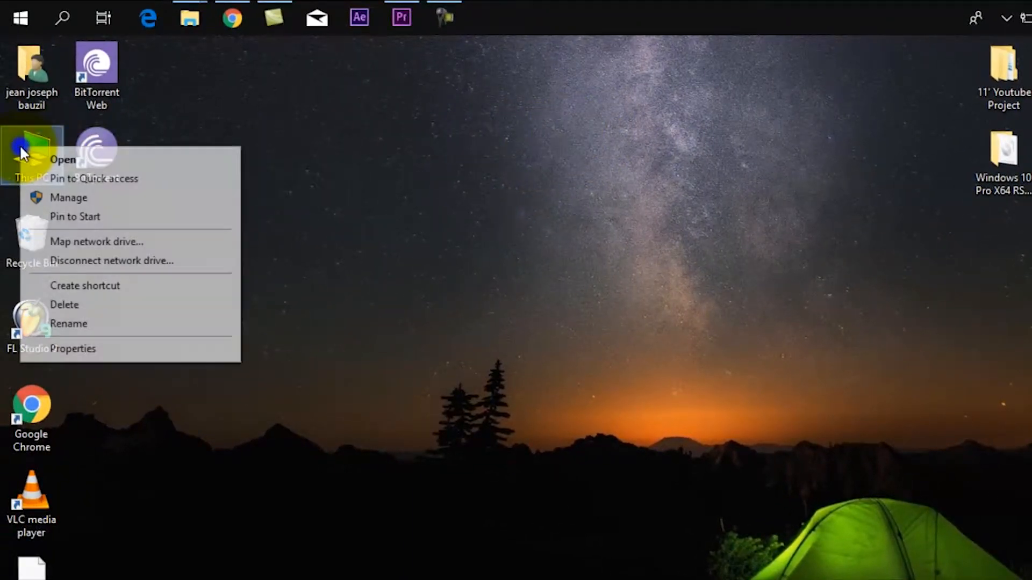
{"action": "left_click", "coordinate": [79, 348]}
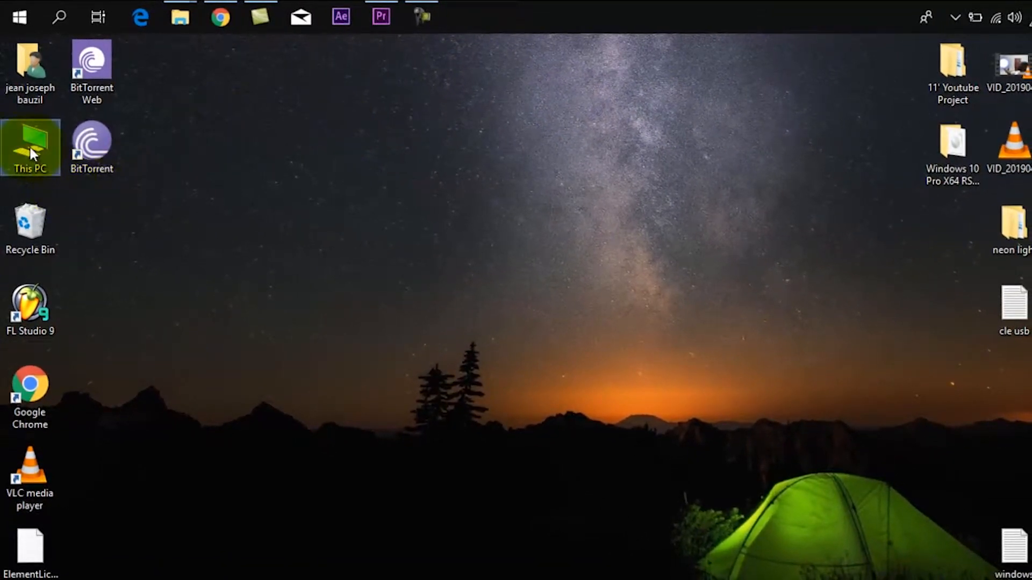
{"action": "left_click", "coordinate": [606, 170]}
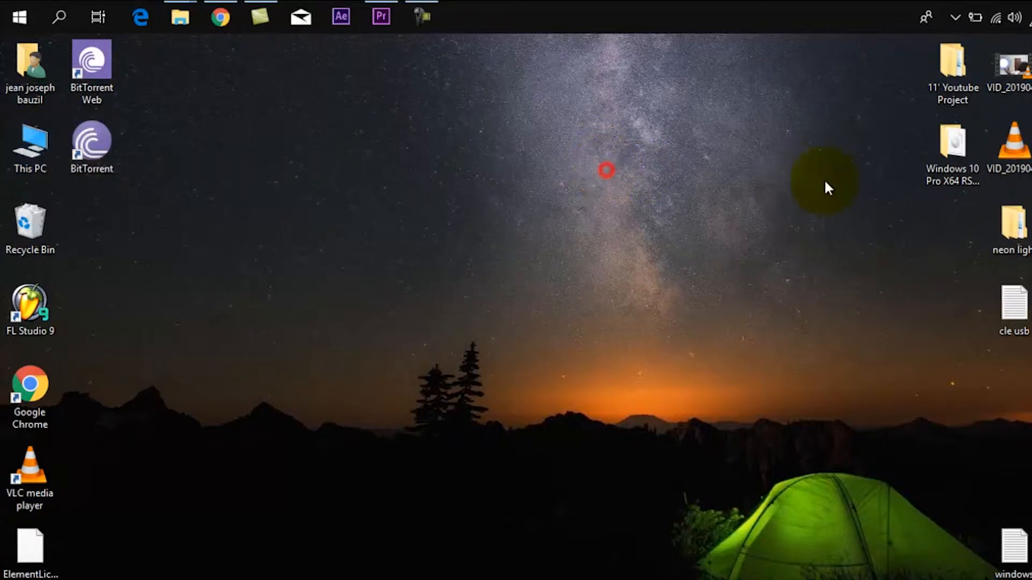
Step: Move the Windows 10 Pro X64 RS3 folder to an empty area of the desktop and open it
{"action": "left_click_drag", "start_coordinate": [941, 144], "coordinate": [506, 147]}
{"action": "left_click", "coordinate": [624, 132]}
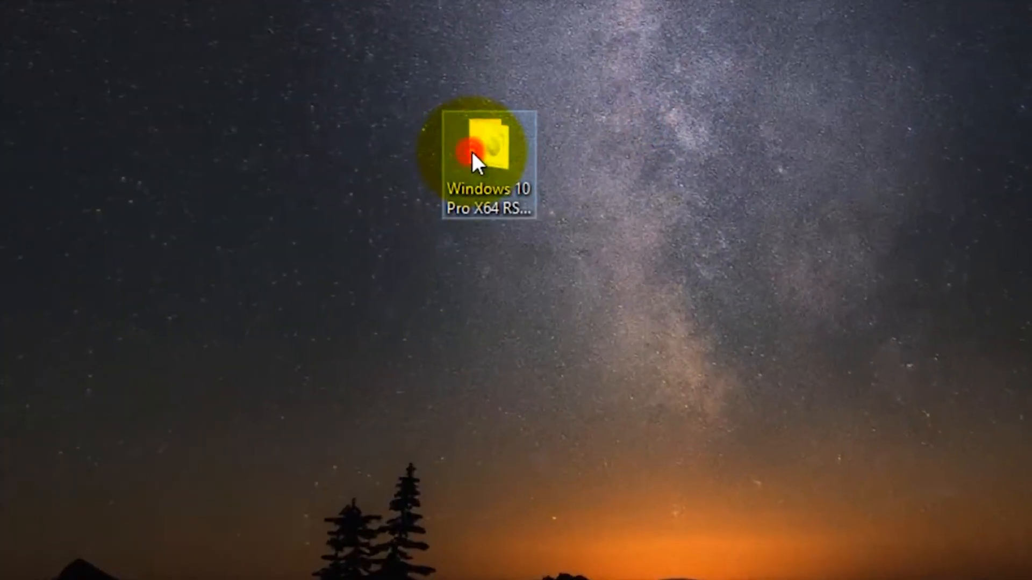
{"action": "double_click", "coordinate": [500, 152]}
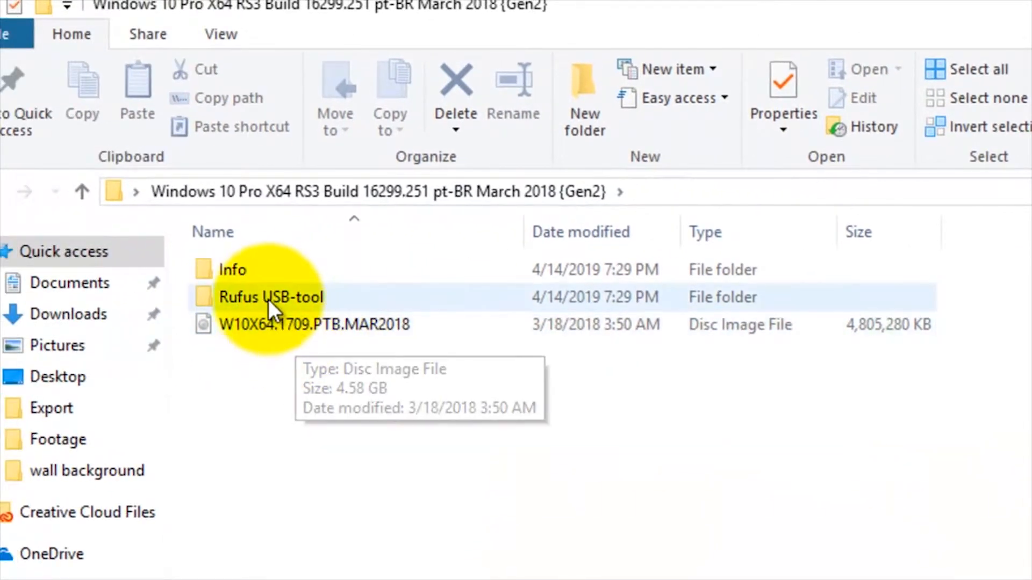
Step: Open the Rufus USB-tool folder and run Rufus 2.18 as administrator
{"action": "left_click", "coordinate": [61, 286]}
{"action": "mouse_move", "coordinate": [255, 295]}
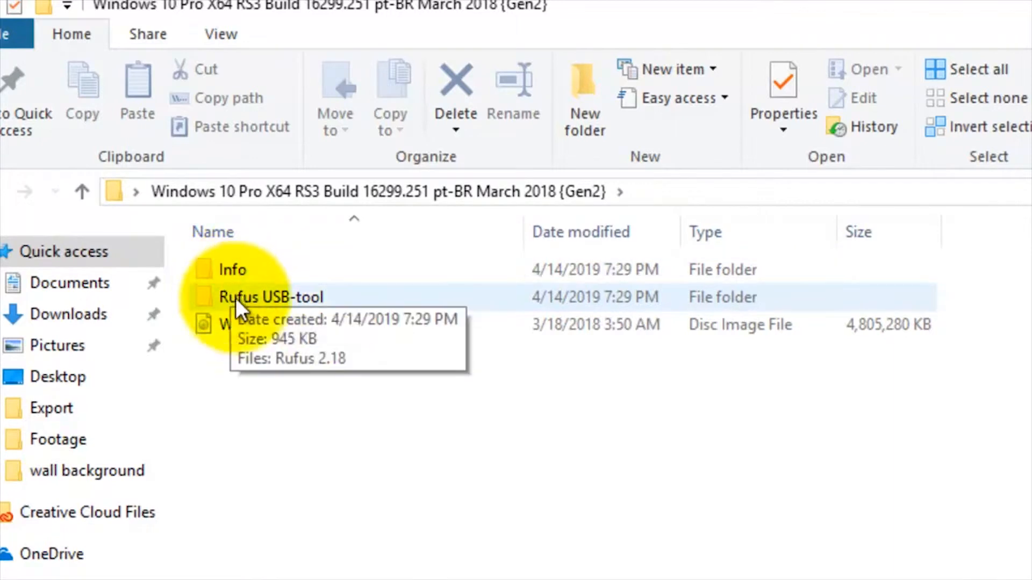
{"action": "double_click", "coordinate": [275, 294]}
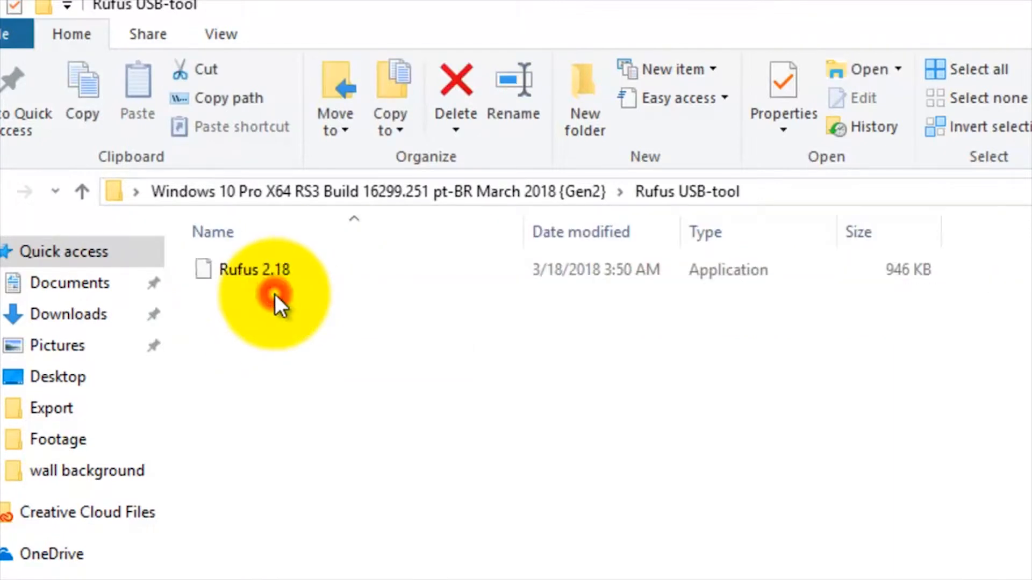
{"action": "left_click", "coordinate": [240, 275]}
{"action": "right_click", "coordinate": [240, 275]}
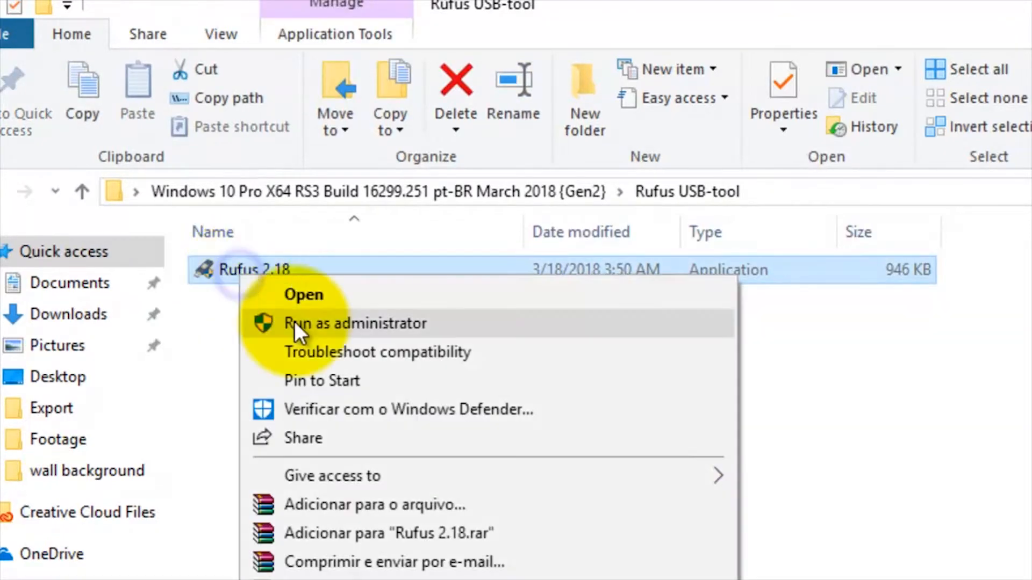
{"action": "left_click", "coordinate": [329, 328]}
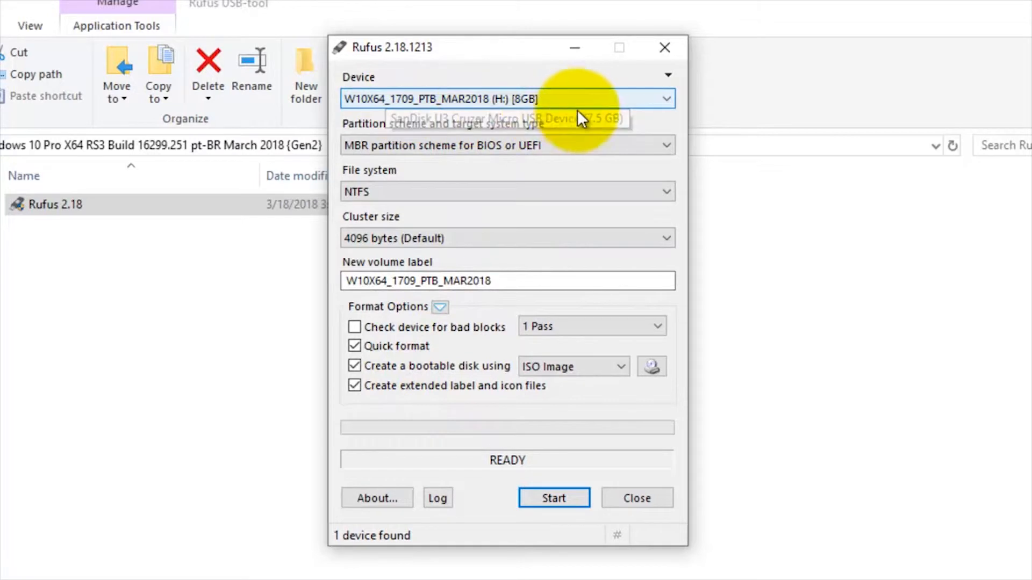
Step: Select the USB drive W10X64_1709_PTB_MAR2018 (H:) [8GB] as the target device in Rufus
{"action": "left_click", "coordinate": [615, 95]}
{"action": "left_click", "coordinate": [615, 95]}
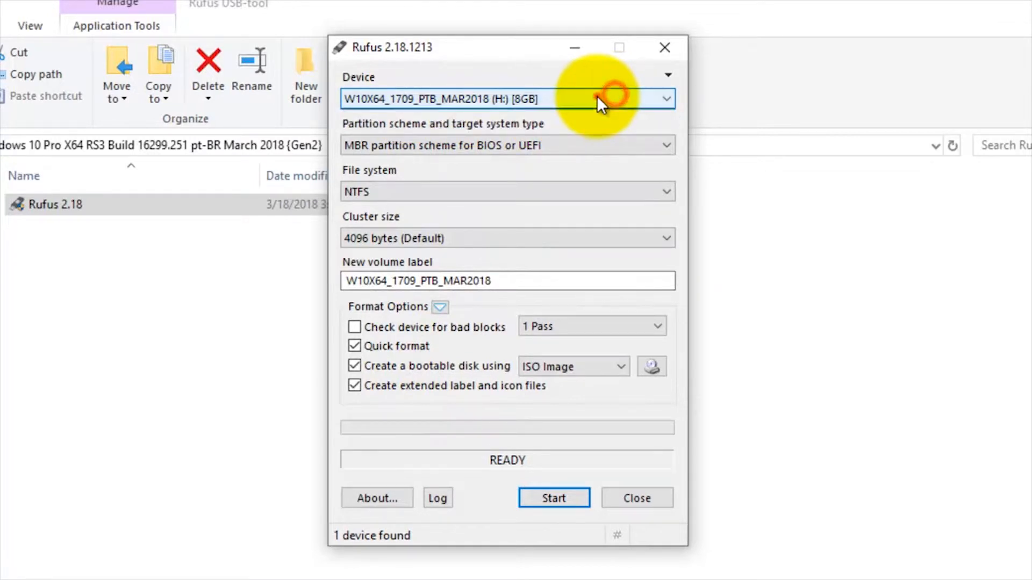
Step: Check the available target devices in Rufus, keeping the USB drive W10X64_1709_PTB_MAR2018 (H:) [8GB] selected
{"action": "left_click", "coordinate": [596, 97]}
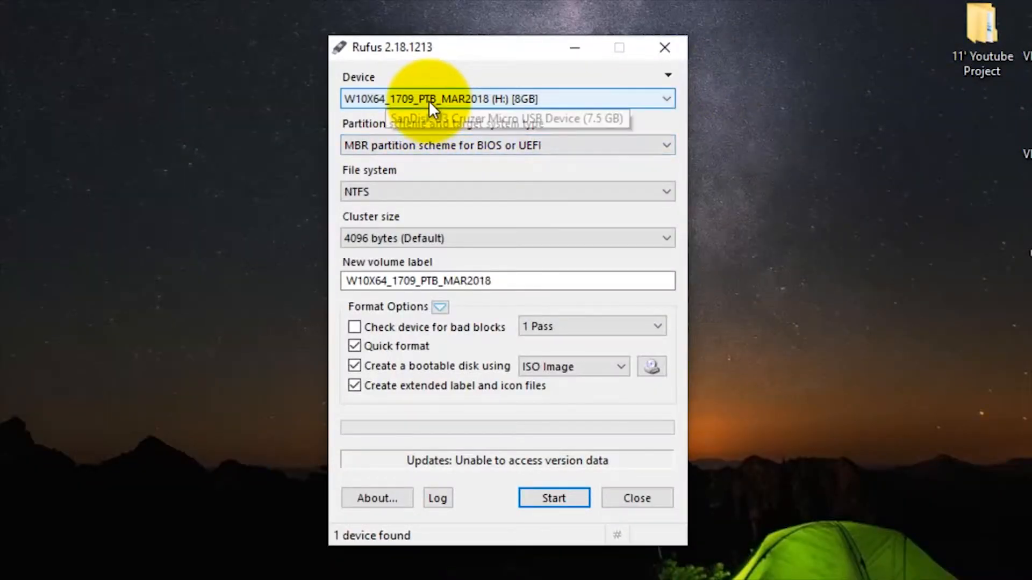
{"action": "left_click", "coordinate": [428, 98]}
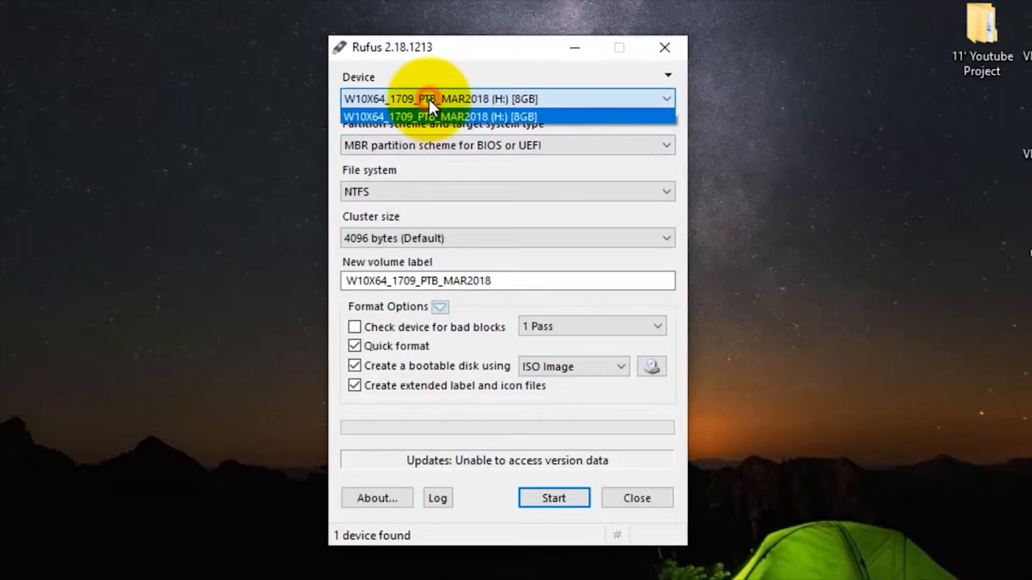
{"action": "left_click", "coordinate": [428, 98]}
{"action": "left_click", "coordinate": [428, 99]}
{"action": "left_click", "coordinate": [428, 99]}
{"action": "left_click", "coordinate": [428, 98]}
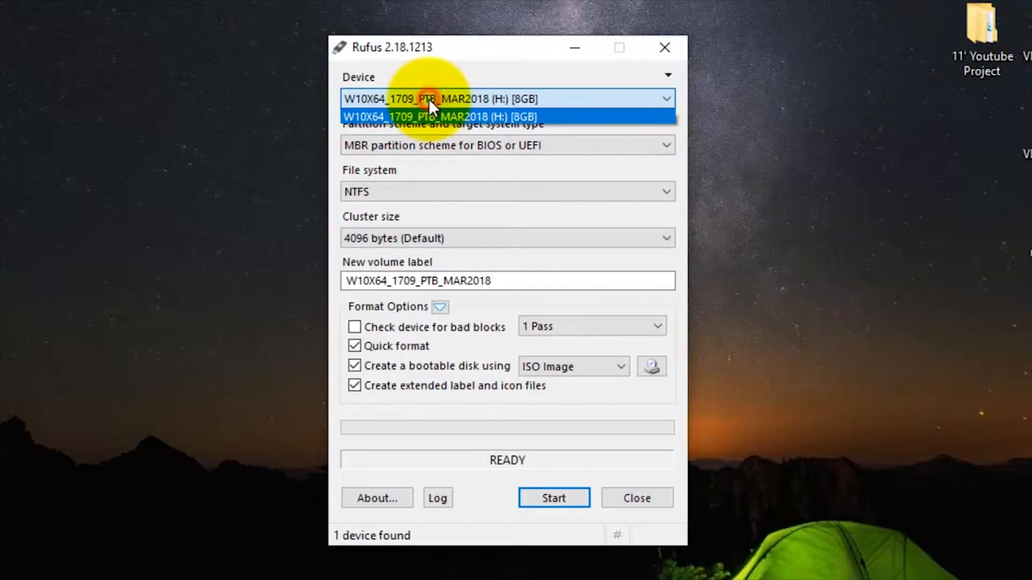
{"action": "left_click", "coordinate": [428, 108]}
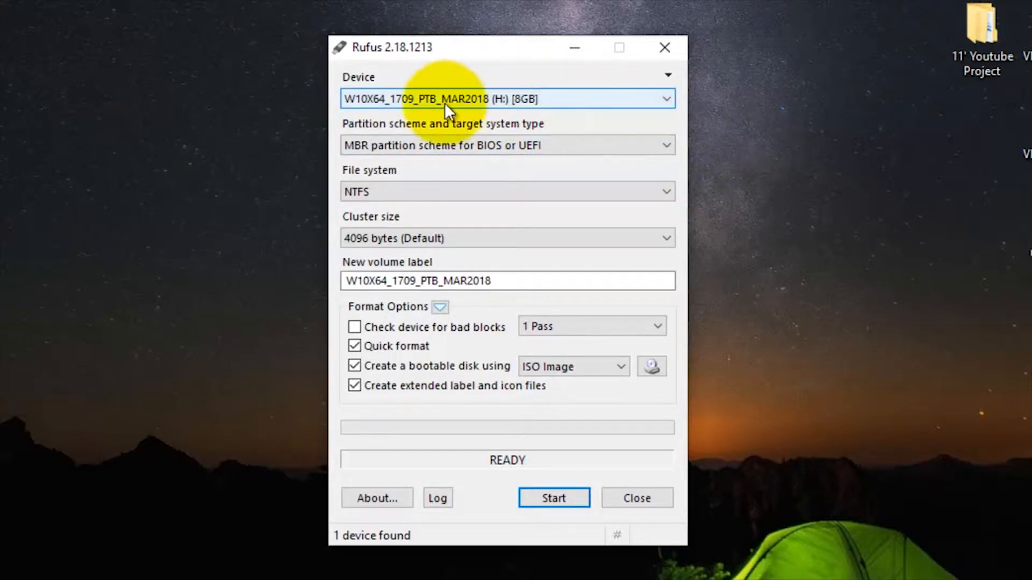
Step: Load the disc image W10X64.1709.PTB.MAR2018 from the Windows 10 Pro X64 RS3 folder on the Desktop as the boot image
{"action": "left_click", "coordinate": [650, 369]}
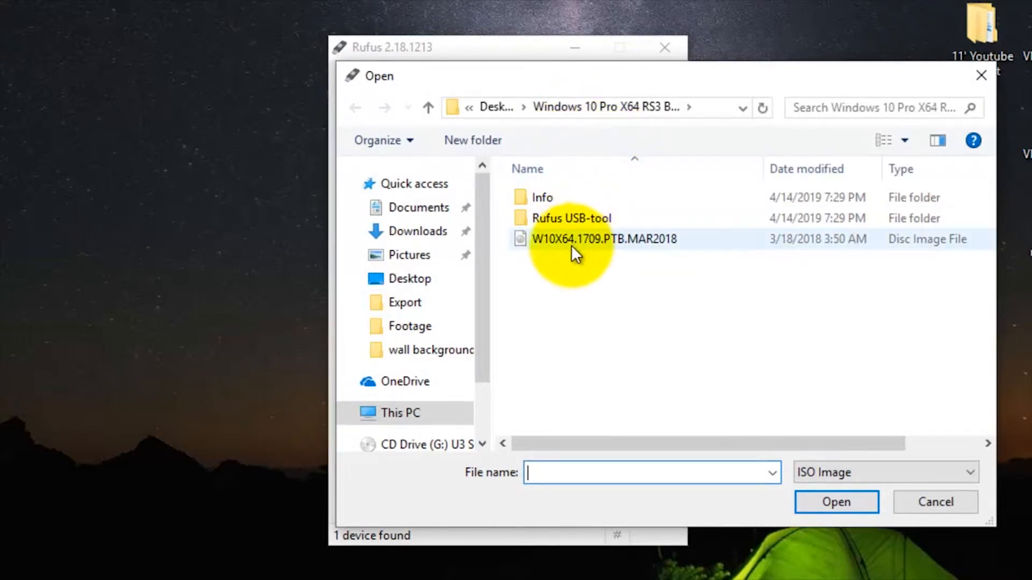
{"action": "left_click", "coordinate": [405, 279]}
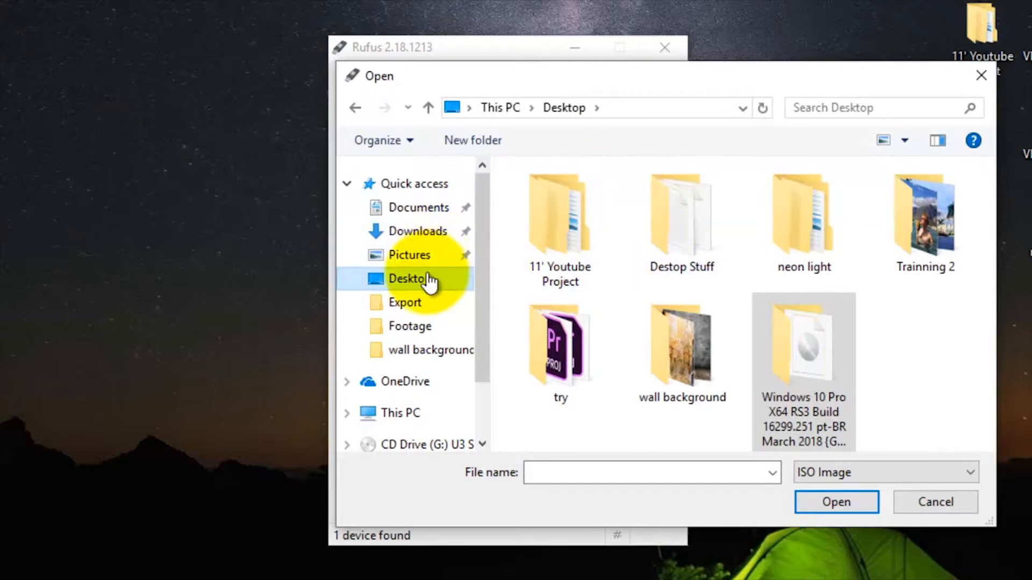
{"action": "left_click", "coordinate": [806, 352]}
{"action": "double_click", "coordinate": [804, 345]}
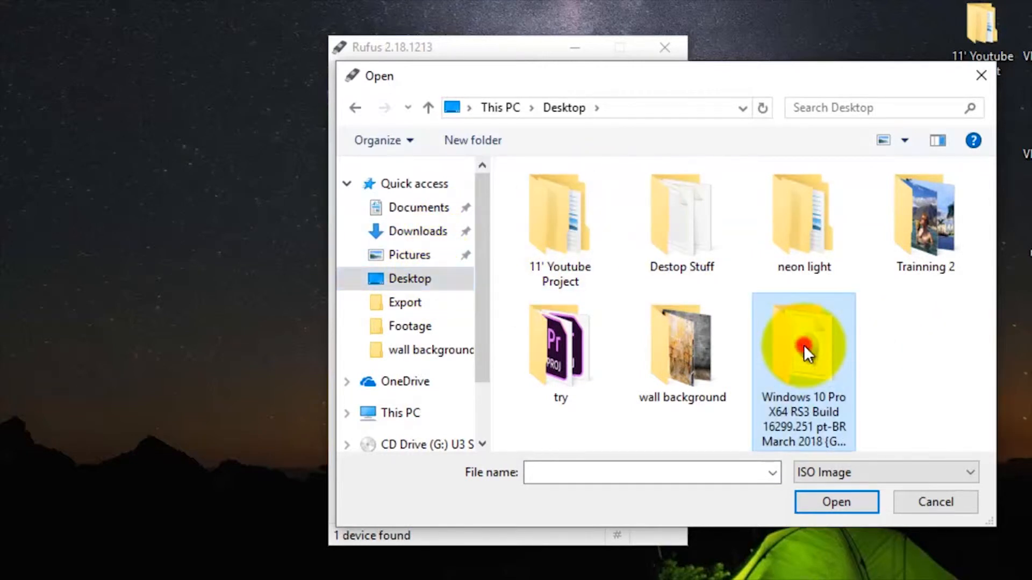
{"action": "left_click", "coordinate": [605, 240]}
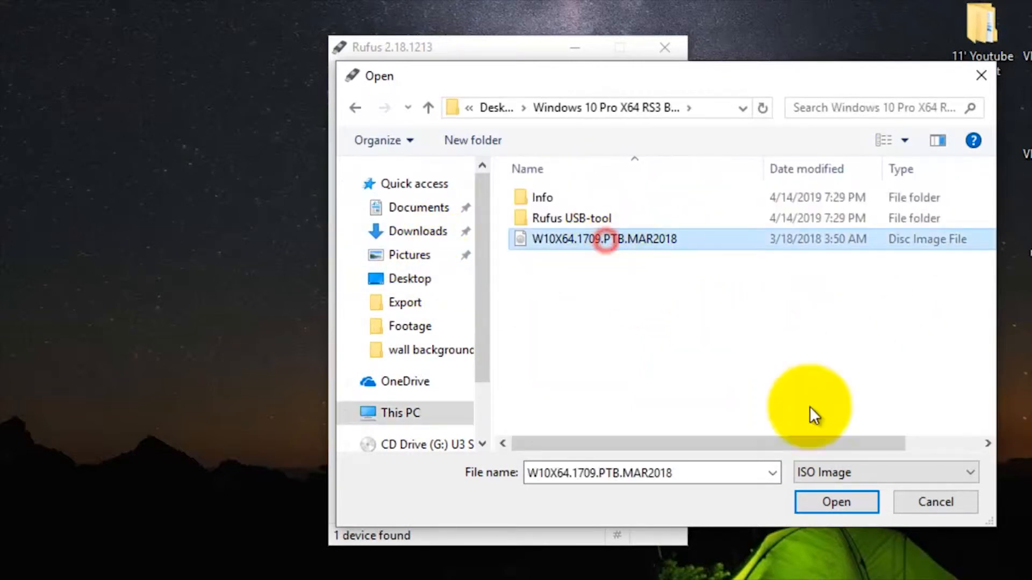
{"action": "left_click", "coordinate": [828, 503]}
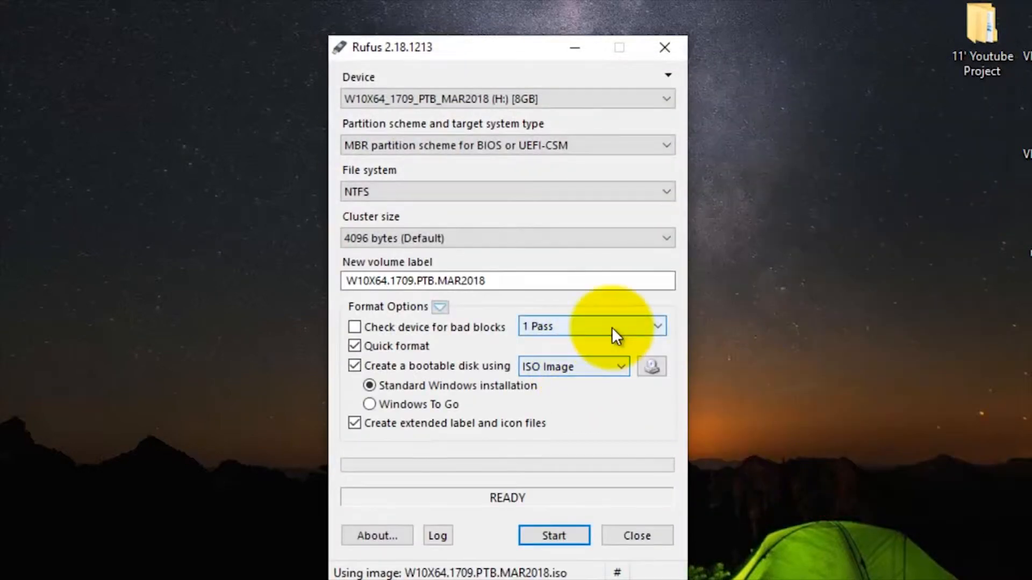
Step: Write the Windows 10 image to the USB drive, accepting the erasure of all its data, and close Rufus once it finishes
{"action": "left_click", "coordinate": [561, 537]}
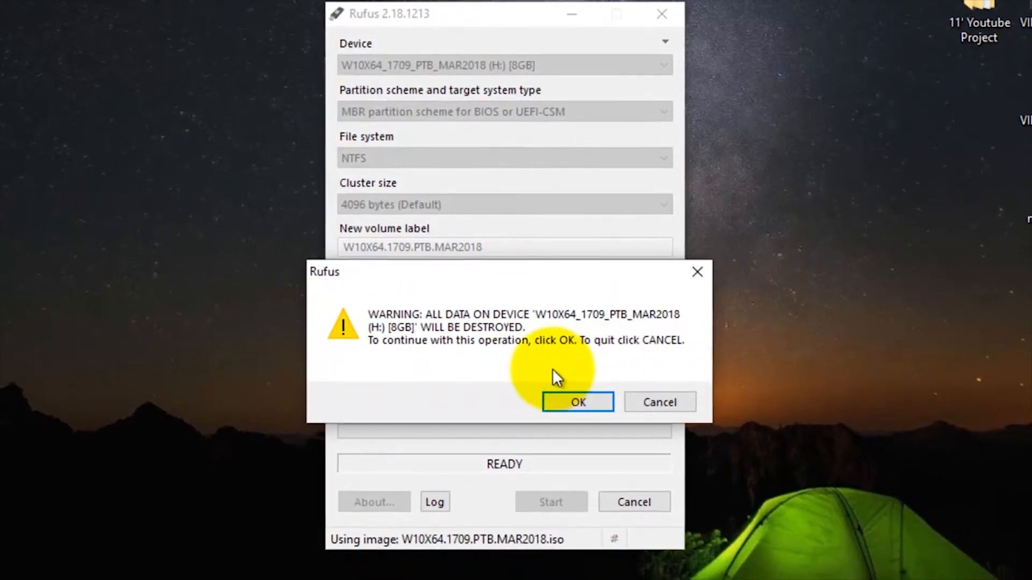
{"action": "left_click", "coordinate": [569, 402]}
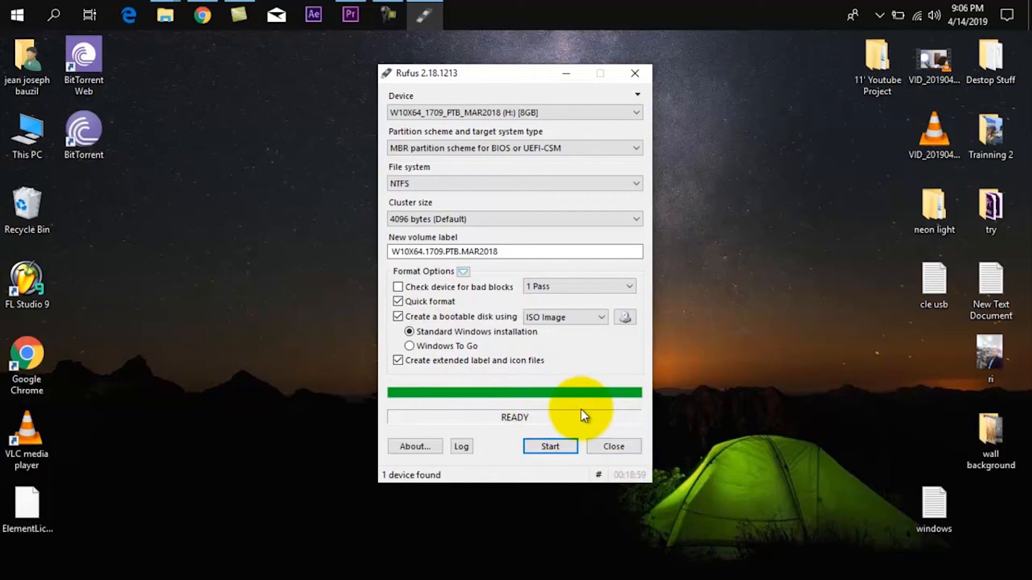
{"action": "left_click", "coordinate": [618, 448]}
Step: Examine the USB drive among the devices and drives in a maximized This PC window, and close the window
{"action": "right_click", "coordinate": [340, 212]}
{"action": "left_click", "coordinate": [385, 277]}
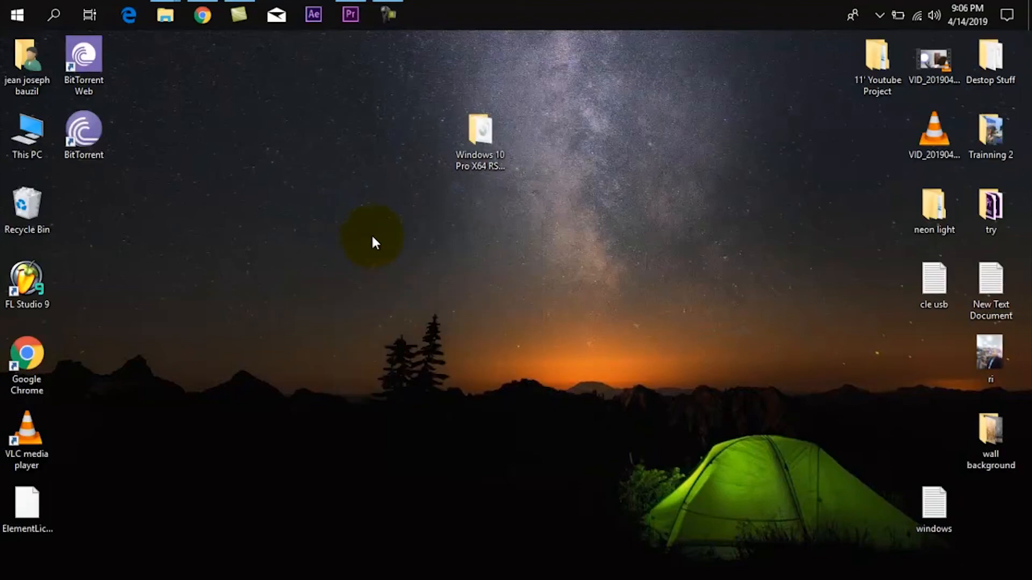
{"action": "double_click", "coordinate": [32, 129]}
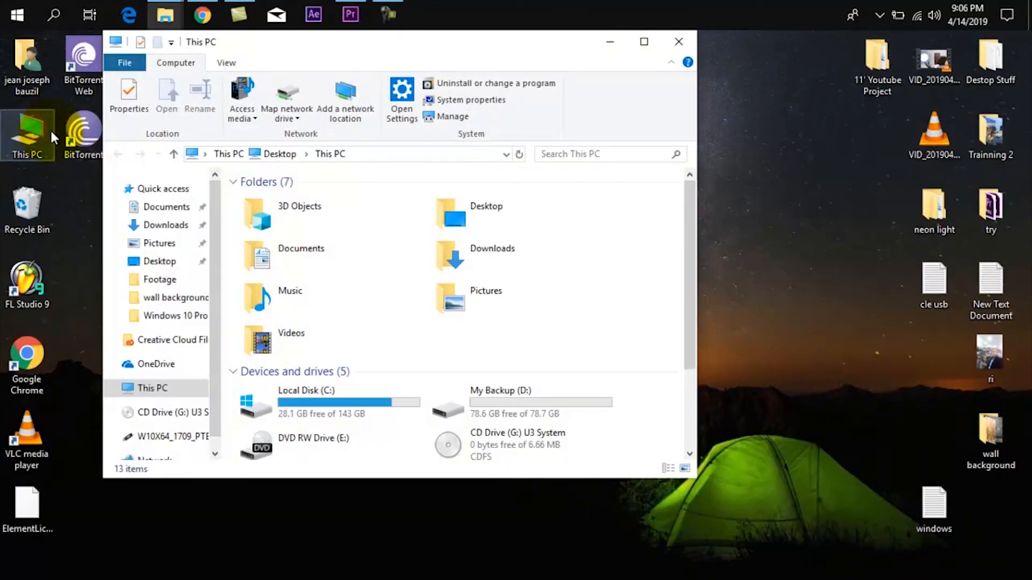
{"action": "left_click", "coordinate": [642, 43]}
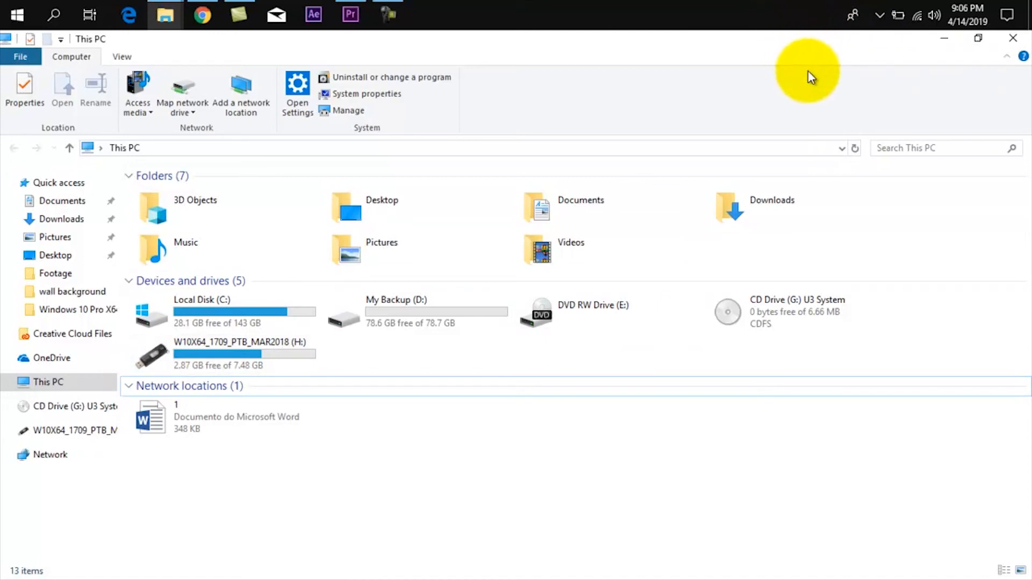
{"action": "left_click", "coordinate": [1001, 40]}
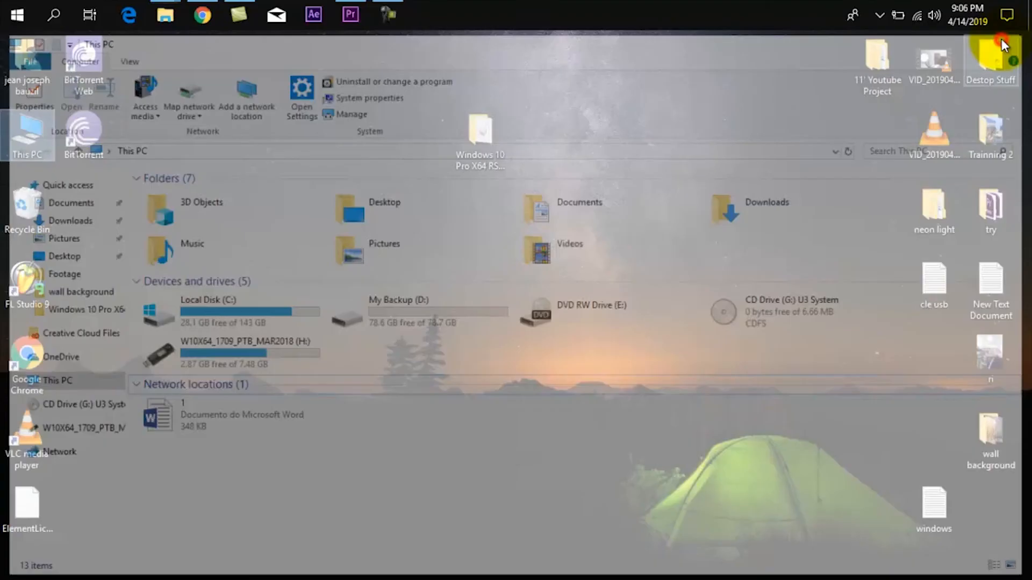
{"action": "right_click", "coordinate": [691, 49]}
{"action": "left_click", "coordinate": [725, 119]}
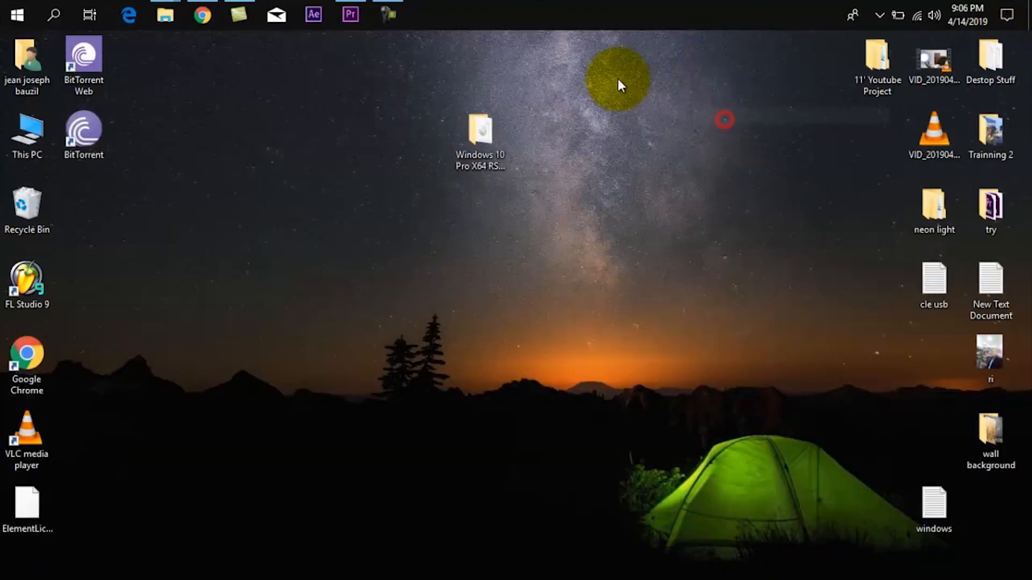
{"action": "right_click", "coordinate": [617, 78]}
{"action": "left_click", "coordinate": [671, 147]}
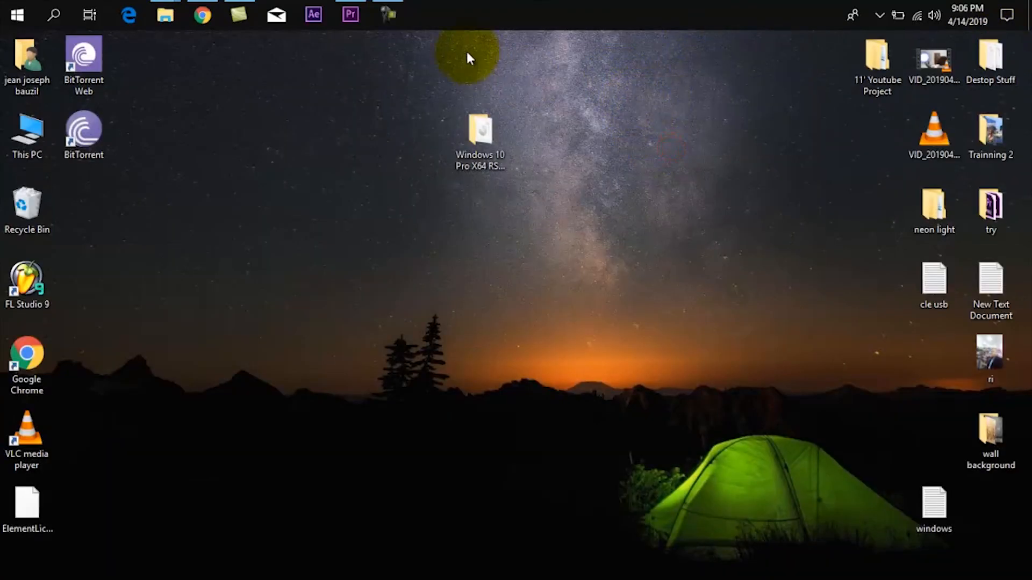
{"action": "left_click", "coordinate": [396, 22]}
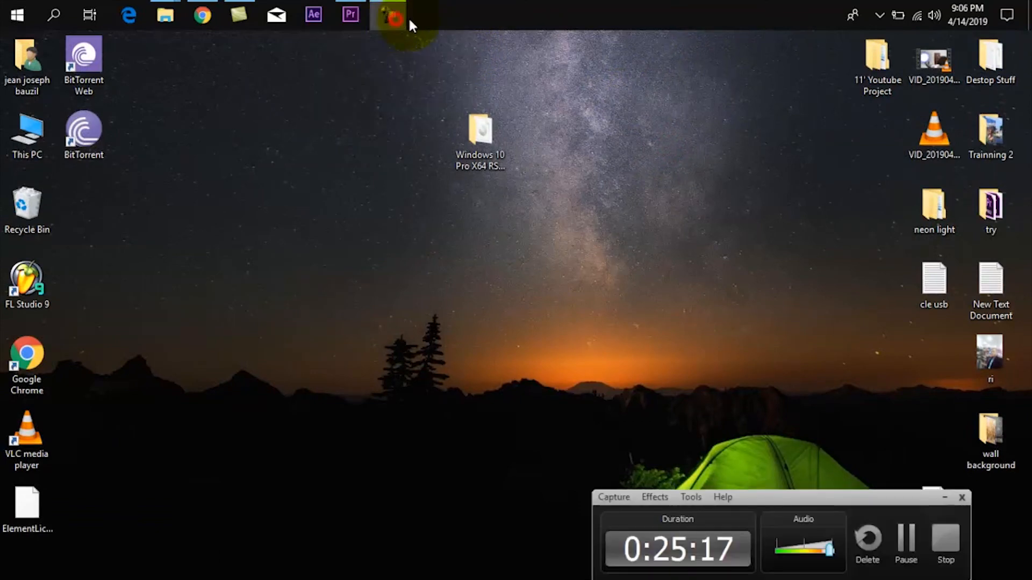